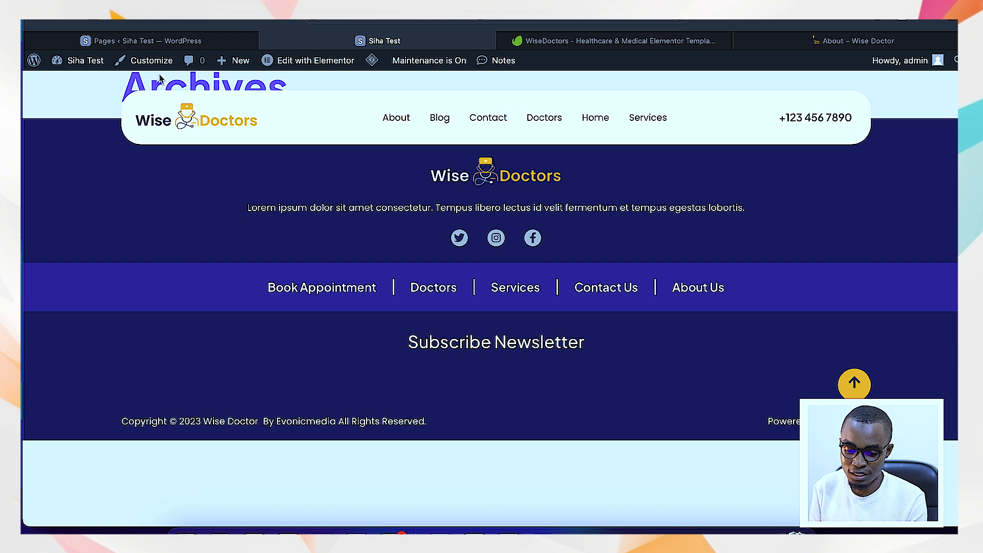
Create a navigation menu named Main Menu and assign it to the Header display location.
{"action": "left_click", "coordinate": [206, 46]}
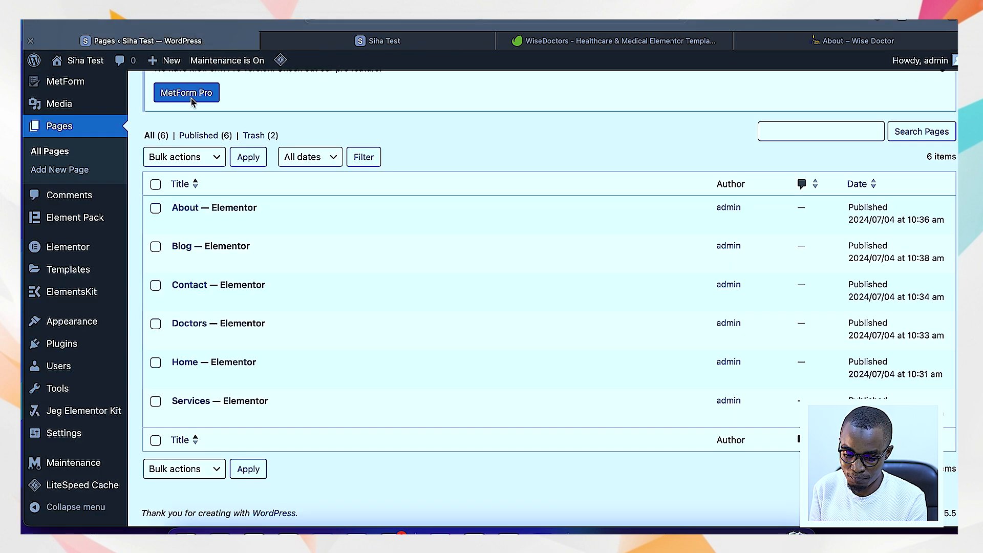
{"action": "mouse_move", "coordinate": [77, 323]}
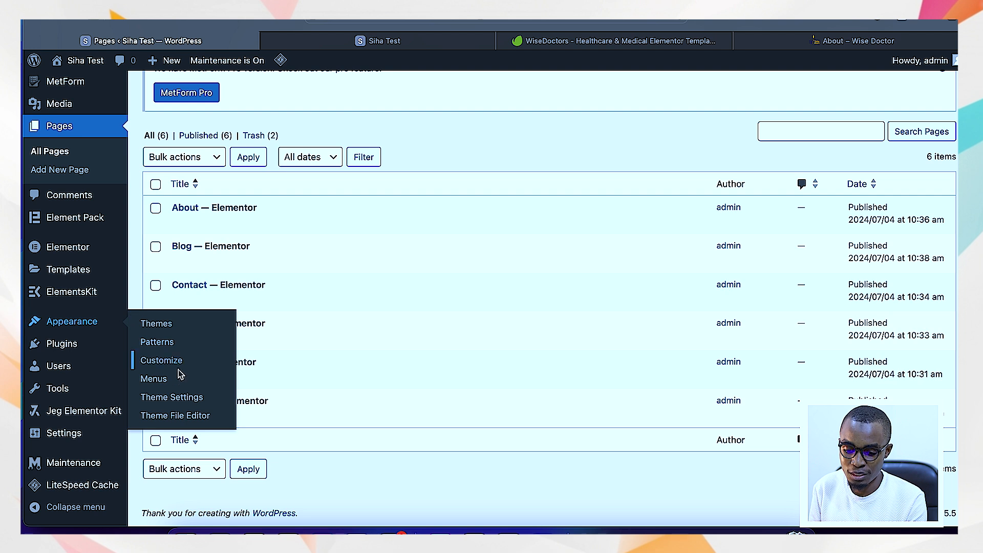
{"action": "left_click", "coordinate": [169, 383]}
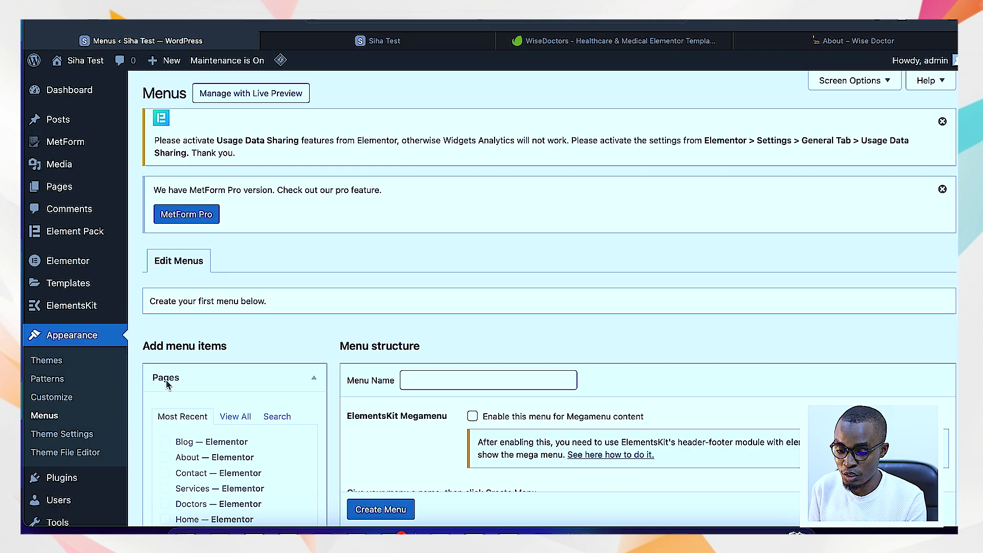
{"action": "scroll", "coordinate": [591, 391], "scroll_direction": "down", "scroll_amount": 3}
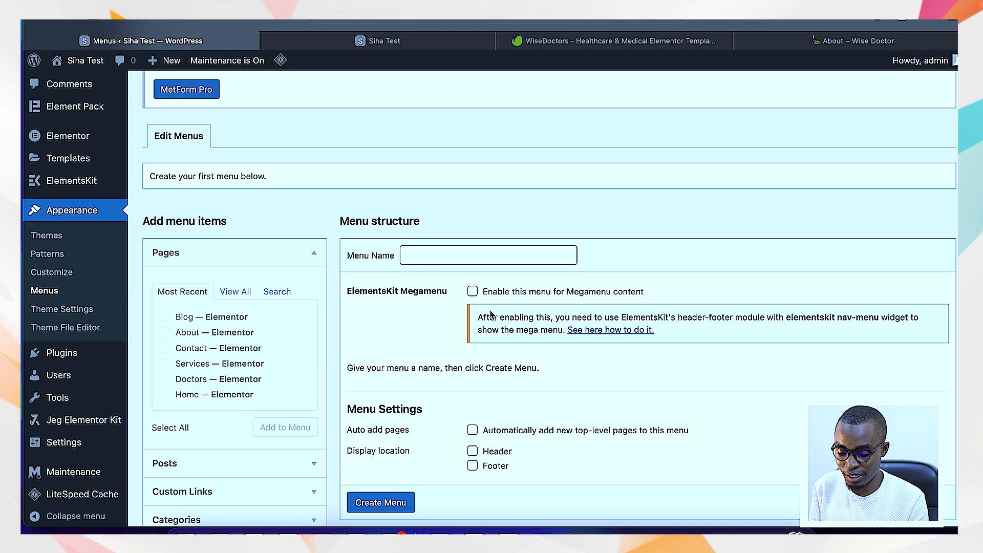
{"action": "left_click", "coordinate": [428, 264]}
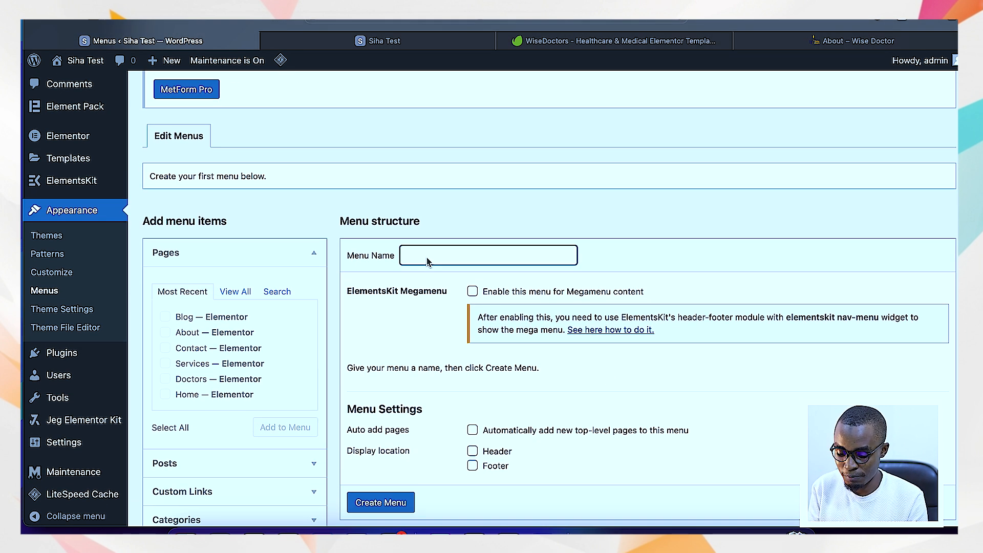
{"action": "type", "text": "Ma"}
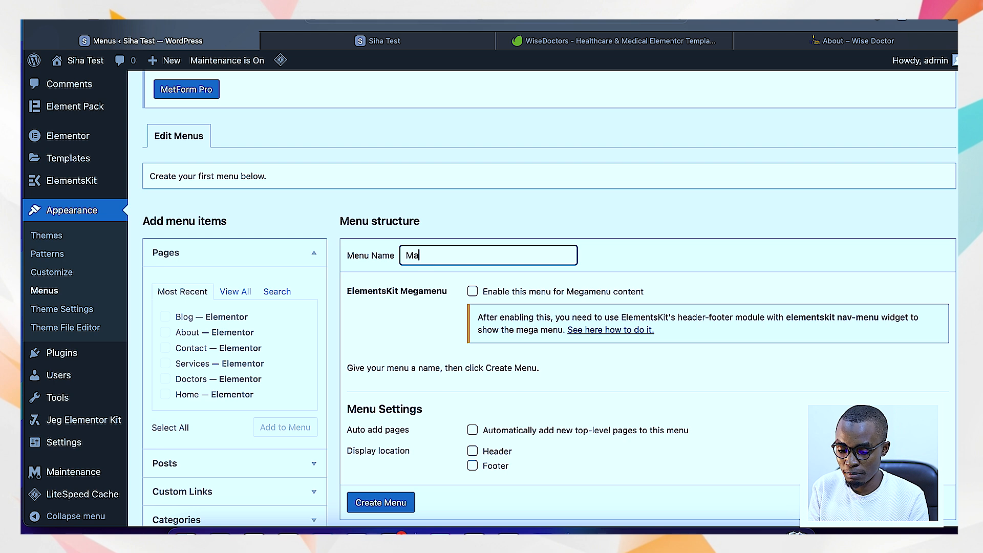
{"action": "type", "text": "in Men"}
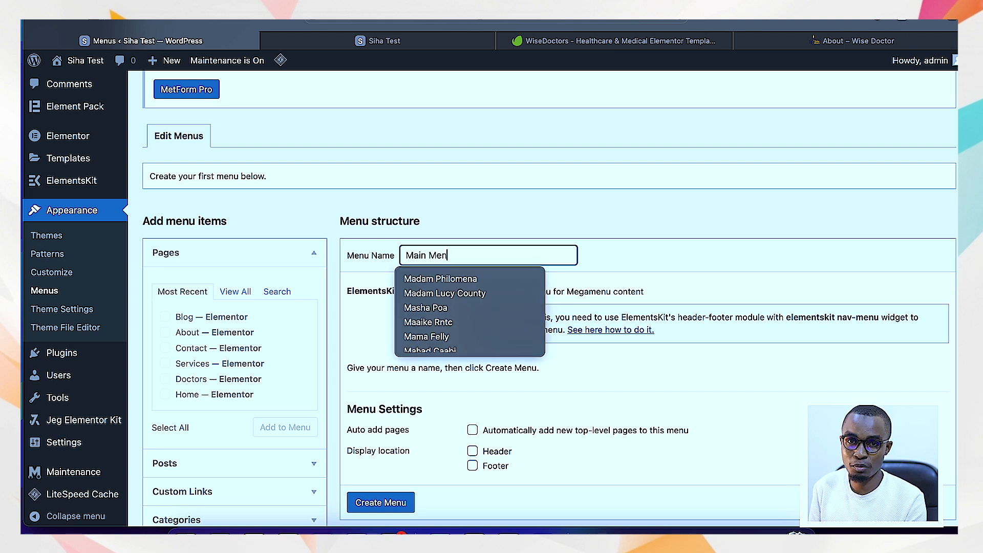
{"action": "type", "text": "u"}
{"action": "key", "text": "Escape"}
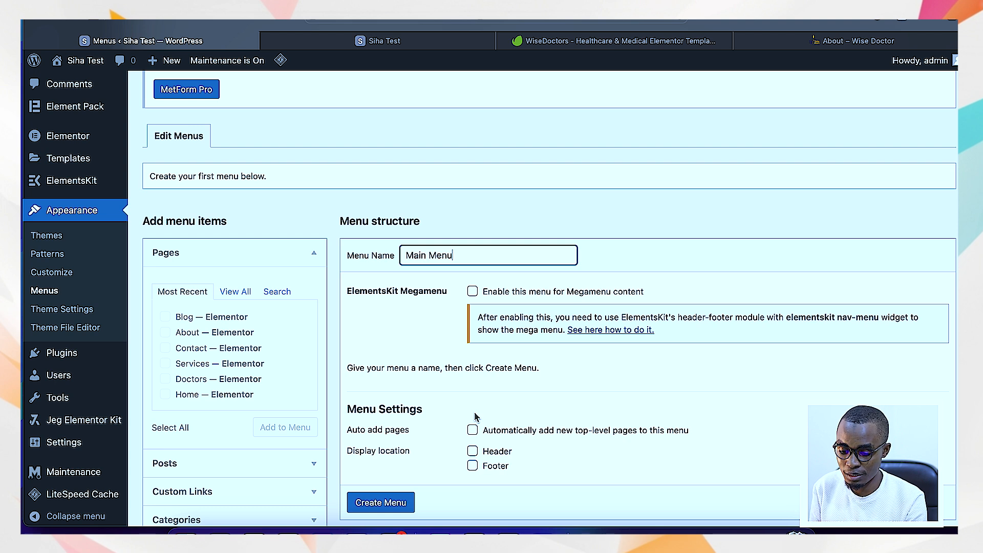
{"action": "left_click", "coordinate": [472, 452]}
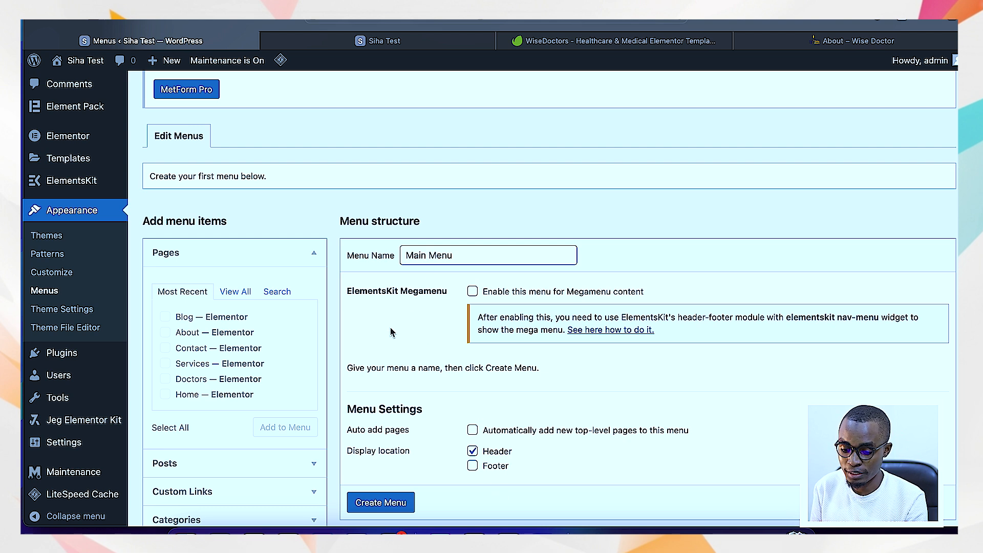
{"action": "left_click", "coordinate": [384, 492]}
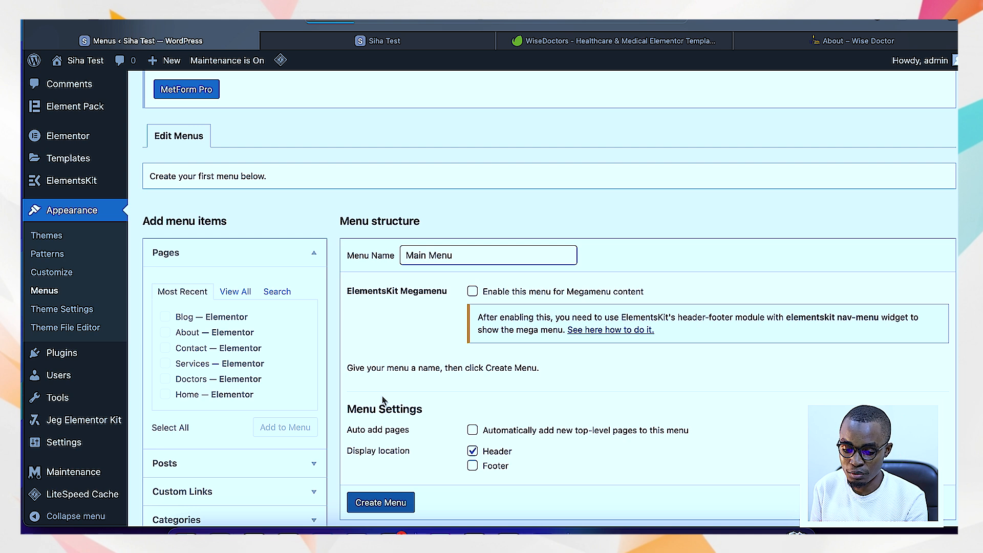
Add all six pages, Blog, About, Contact, Services, Doctors and Home, to Main Menu.
{"action": "scroll", "coordinate": [255, 378], "scroll_direction": "down", "scroll_amount": 3}
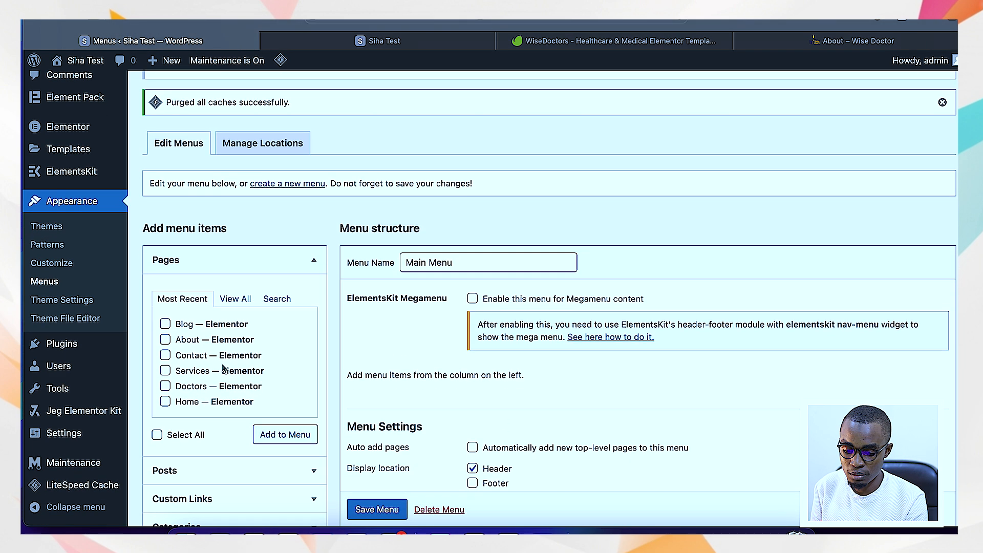
{"action": "left_click", "coordinate": [165, 324]}
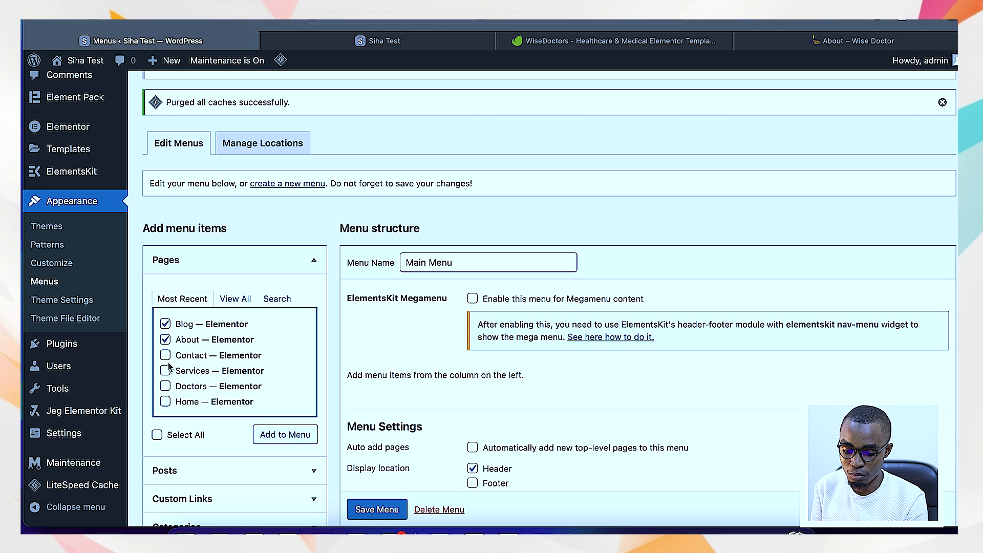
{"action": "left_click", "coordinate": [157, 435]}
{"action": "left_click", "coordinate": [275, 439]}
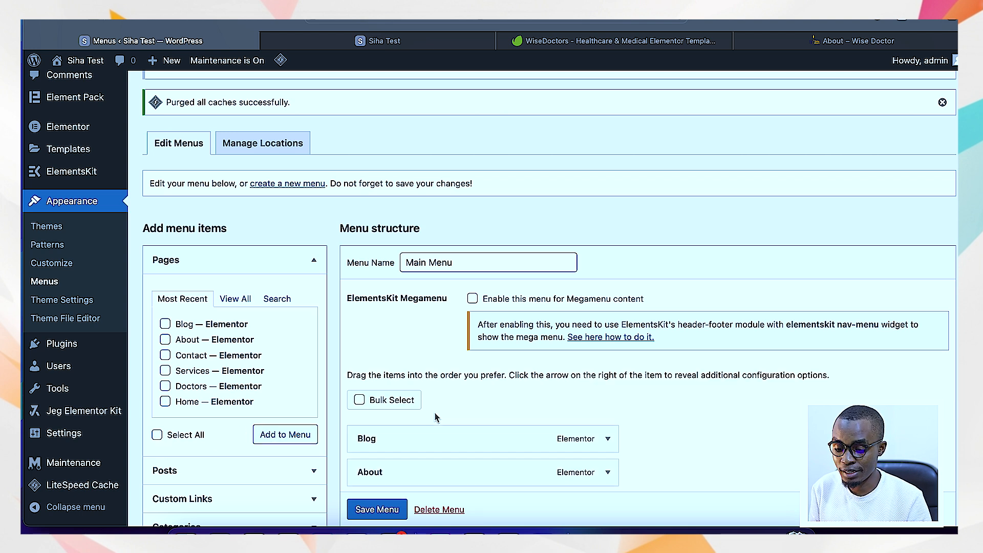
Reorder the menu items as Home, About, Services, Doctors, Blog, Contact and save the menu.
{"action": "scroll", "coordinate": [436, 416], "scroll_direction": "down", "scroll_amount": 4}
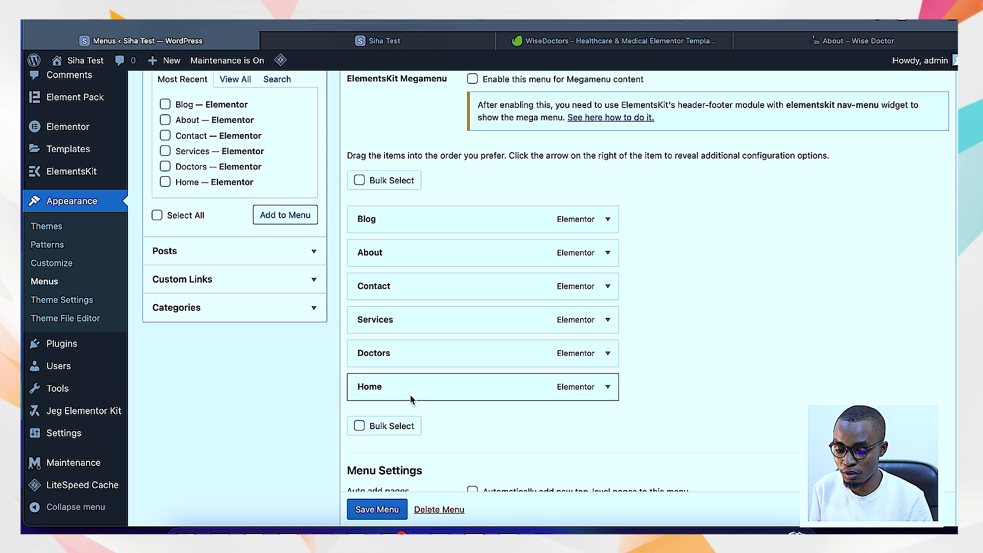
{"action": "left_click_drag", "start_coordinate": [406, 393], "coordinate": [410, 220]}
{"action": "left_click_drag", "start_coordinate": [388, 293], "coordinate": [395, 255]}
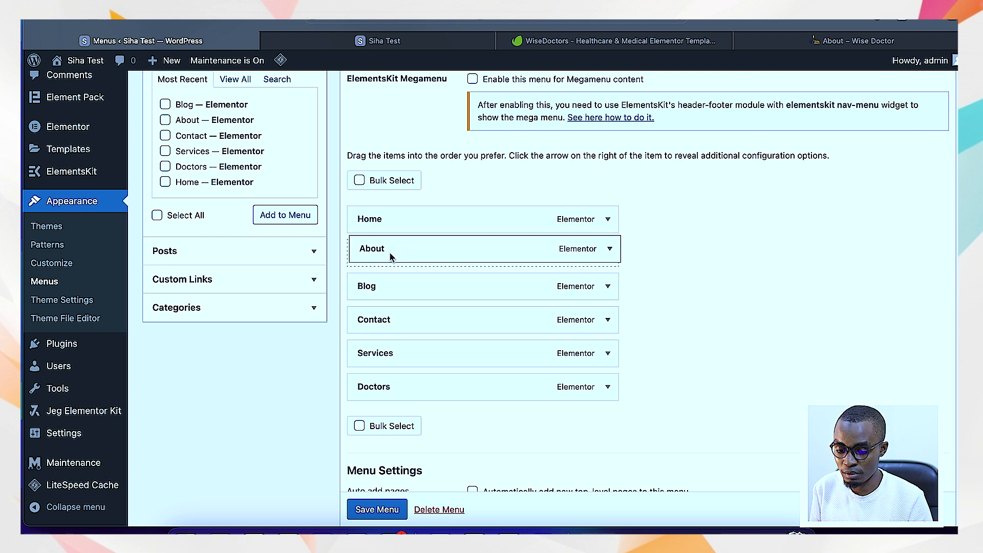
{"action": "left_click_drag", "start_coordinate": [389, 359], "coordinate": [386, 292]}
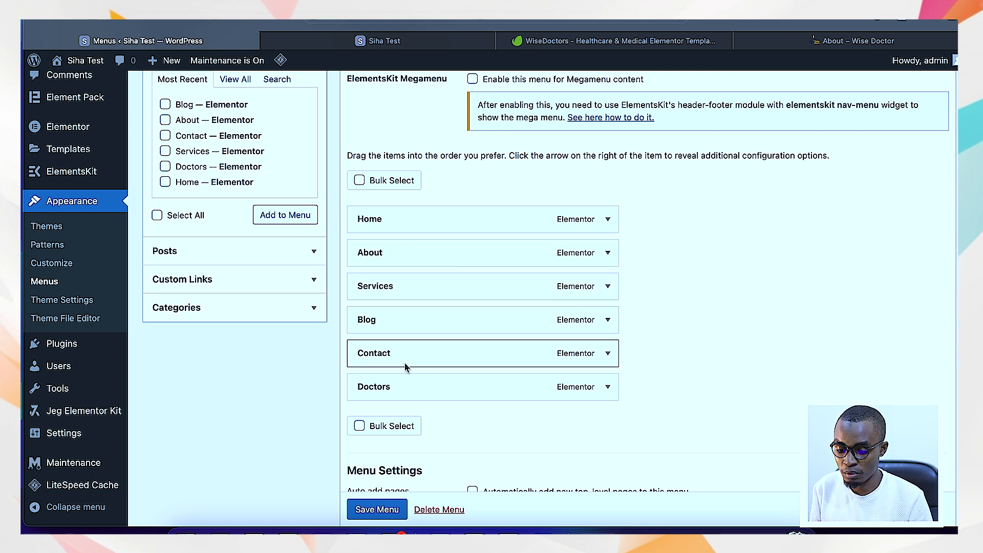
{"action": "left_click_drag", "start_coordinate": [399, 384], "coordinate": [399, 320]}
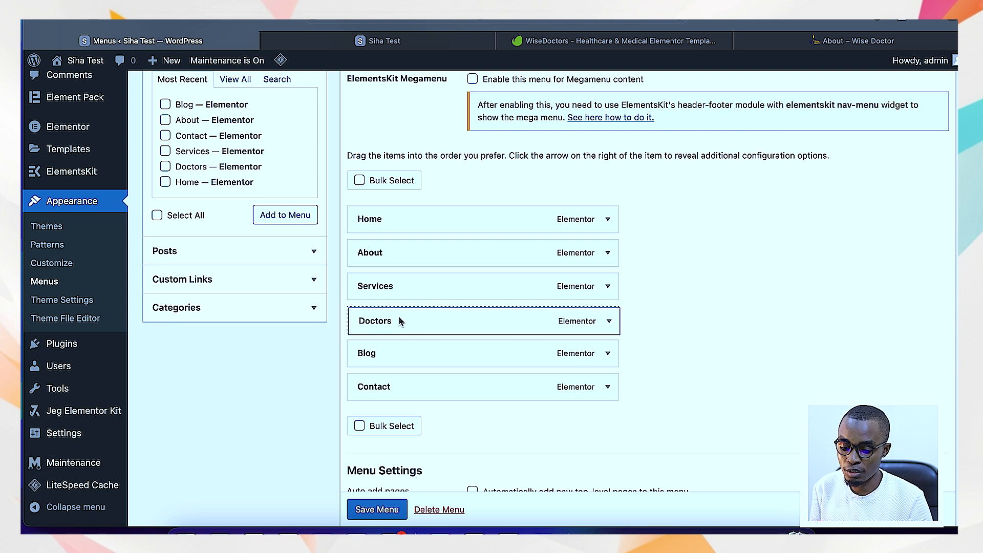
{"action": "scroll", "coordinate": [462, 448], "scroll_direction": "down", "scroll_amount": 3}
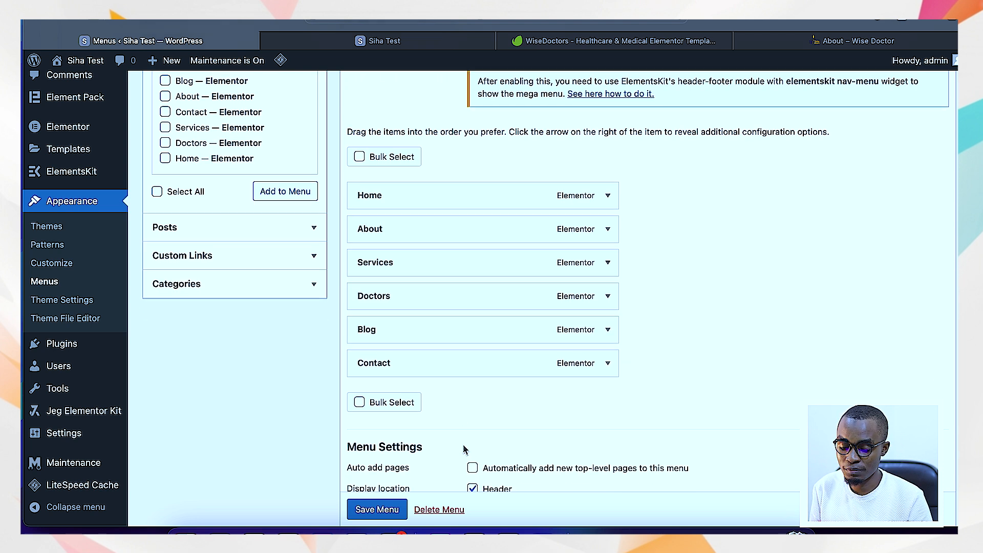
{"action": "left_click", "coordinate": [378, 498]}
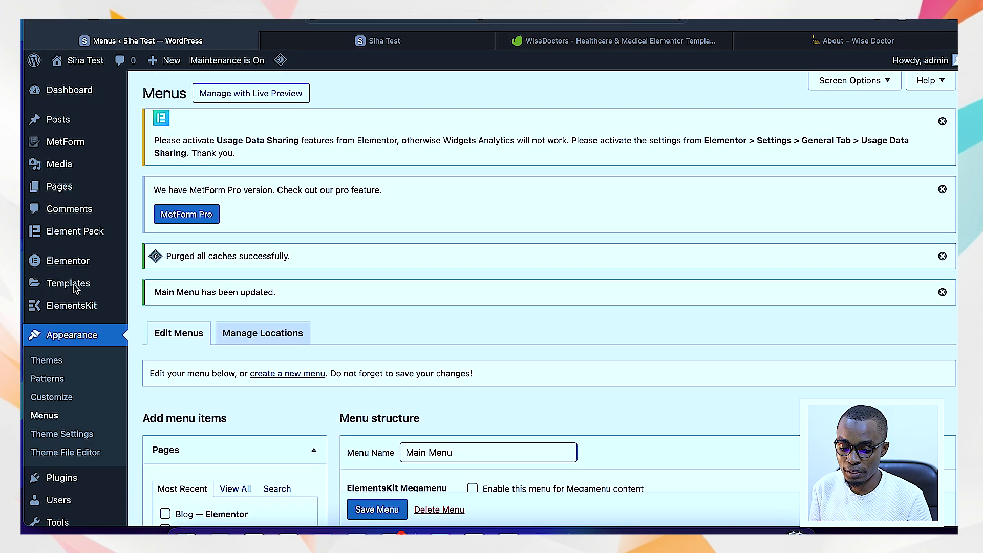
Check the navigation order of the Header template in the Elementor Theme Builder.
{"action": "mouse_move", "coordinate": [78, 286]}
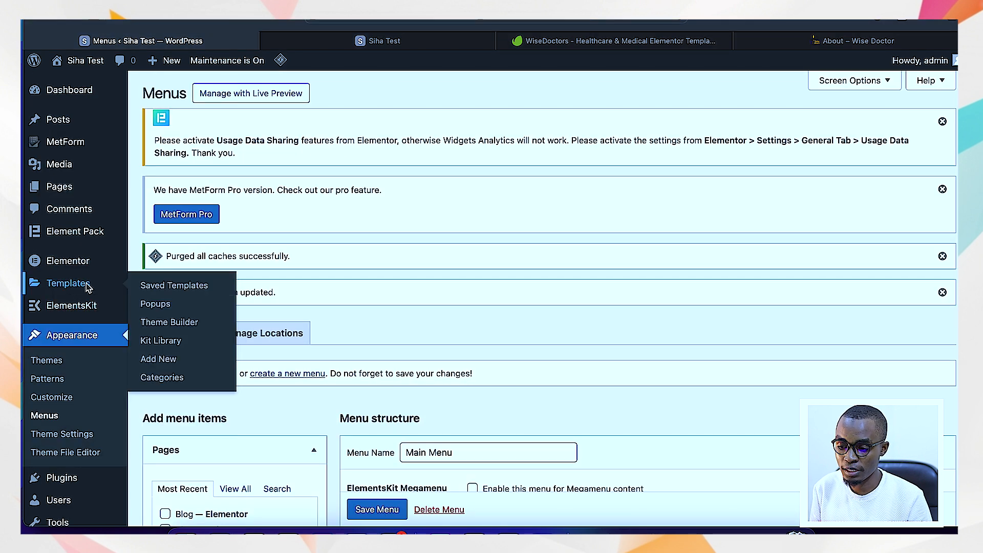
{"action": "left_click", "coordinate": [172, 324]}
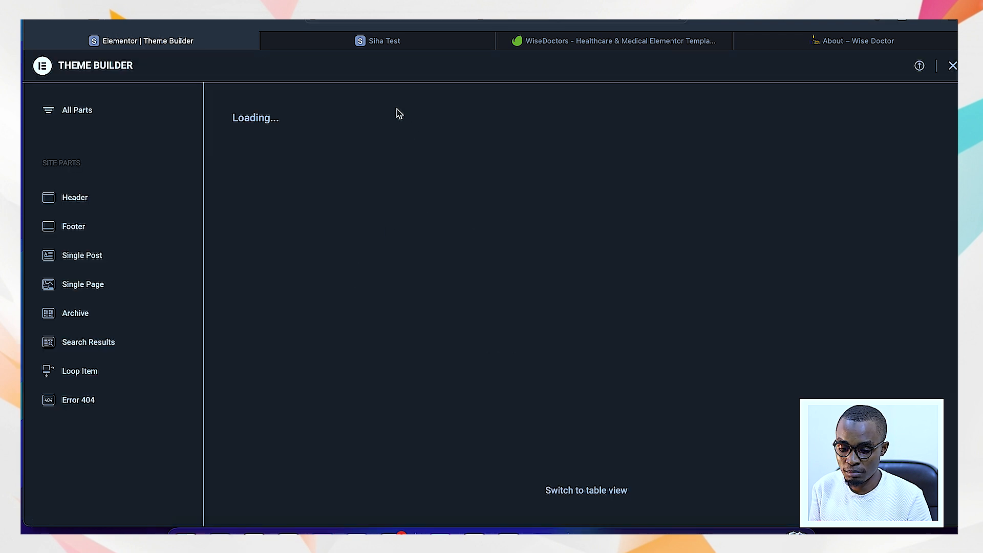
{"action": "left_click", "coordinate": [76, 206]}
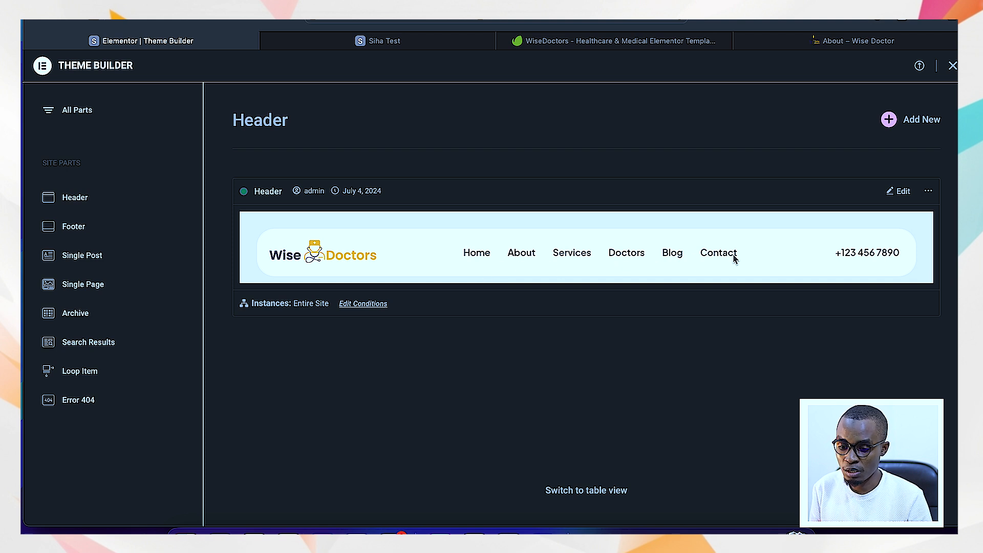
Check the navigation on the live site, open its Home page and look through the page content.
{"action": "left_click", "coordinate": [390, 44]}
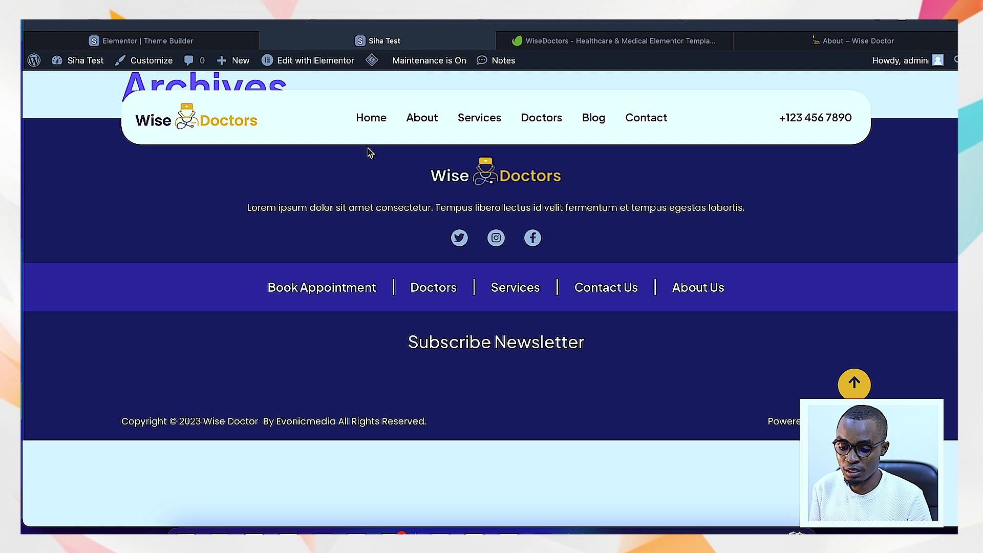
{"action": "left_click", "coordinate": [368, 119]}
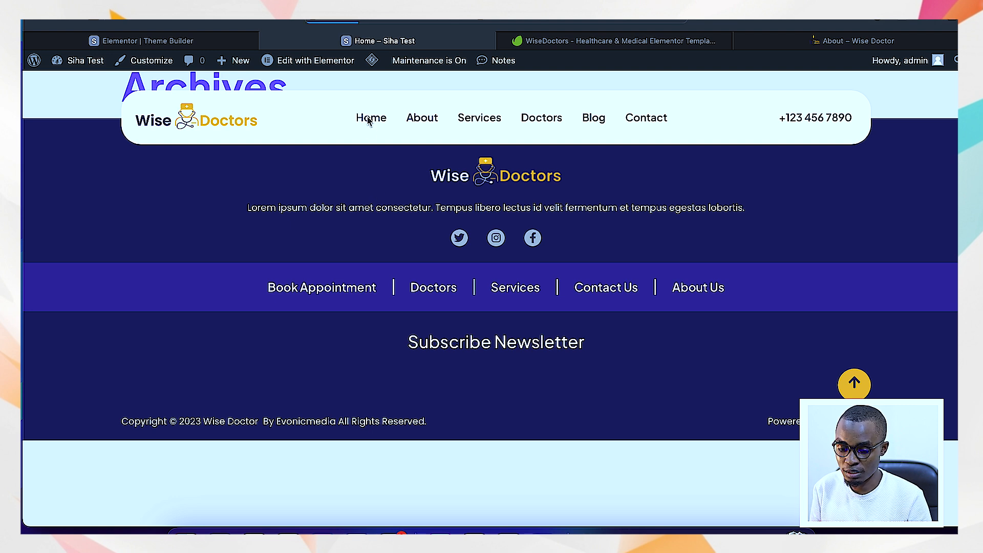
{"action": "scroll", "coordinate": [370, 241], "scroll_direction": "down", "scroll_amount": 5}
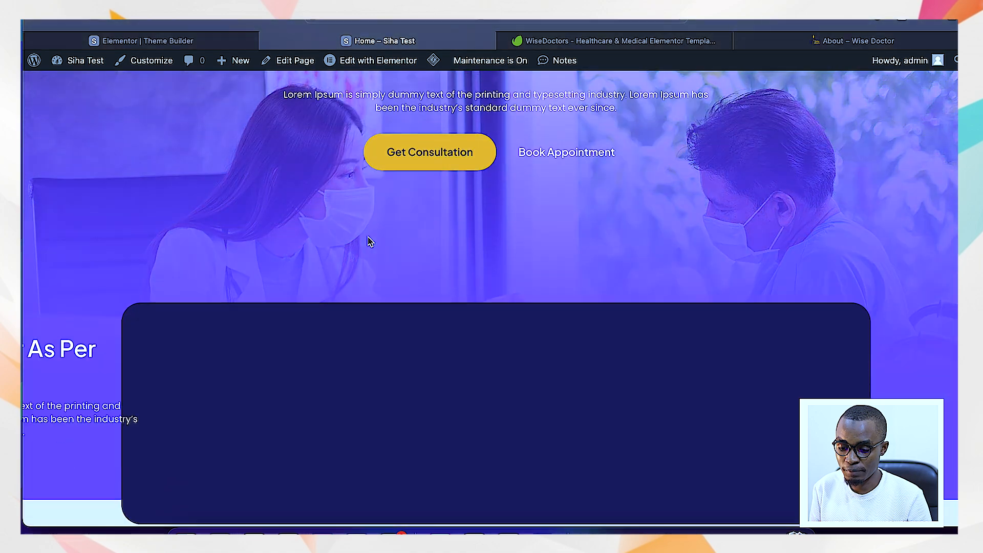
{"action": "scroll", "coordinate": [370, 241], "scroll_direction": "down", "scroll_amount": 15}
{"action": "scroll", "coordinate": [369, 241], "scroll_direction": "up", "scroll_amount": 20}
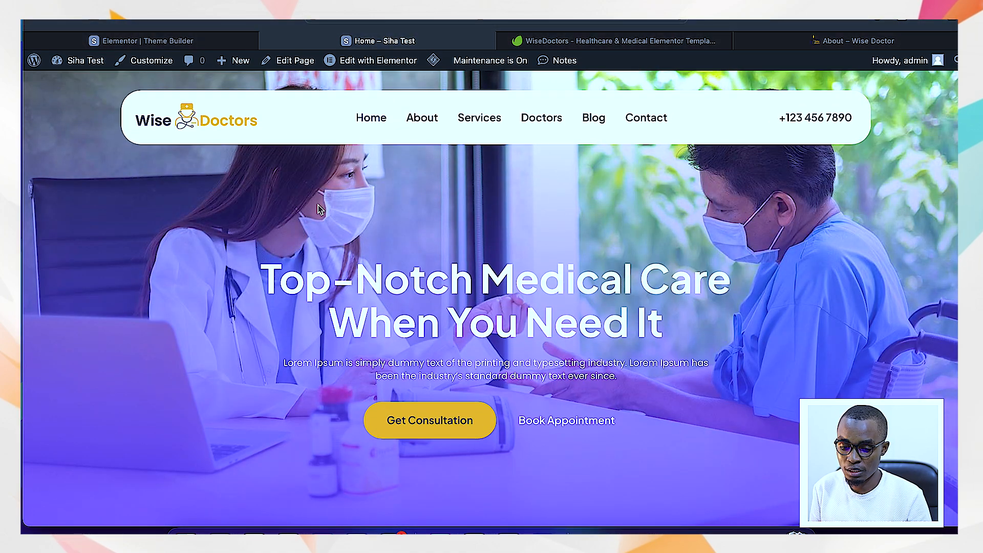
Test where the header logo links to, and return to the site's Home page.
{"action": "left_click", "coordinate": [215, 124]}
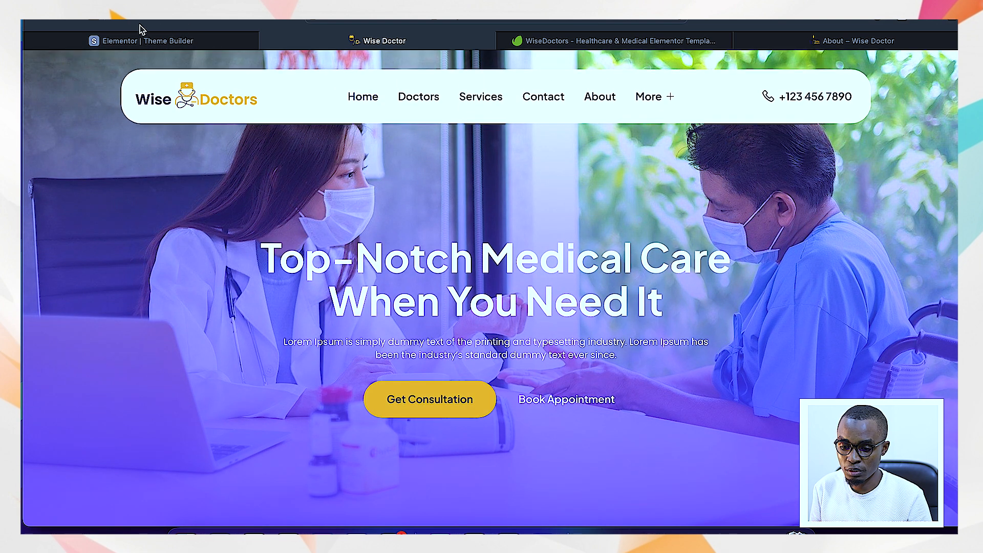
{"action": "left_click", "coordinate": [146, 37]}
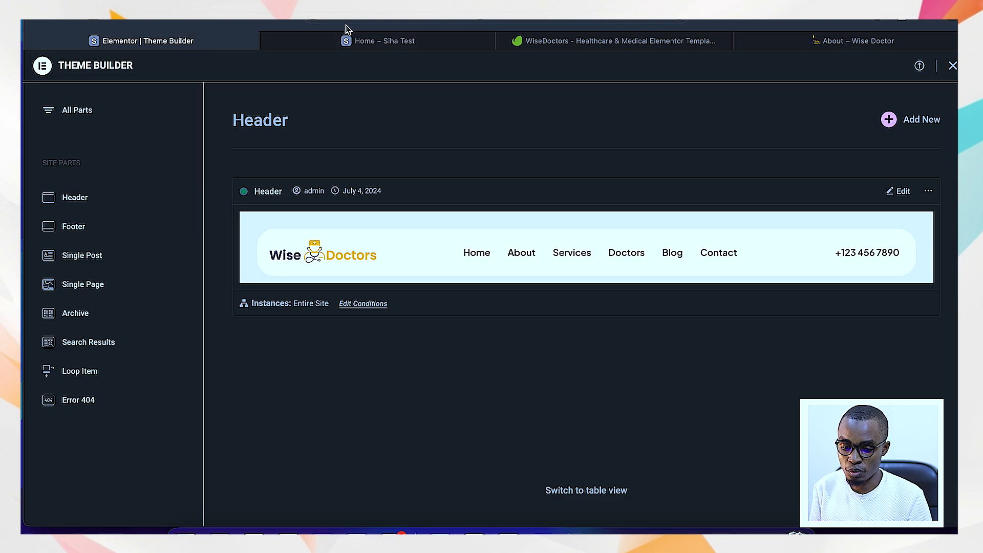
{"action": "left_click", "coordinate": [357, 41]}
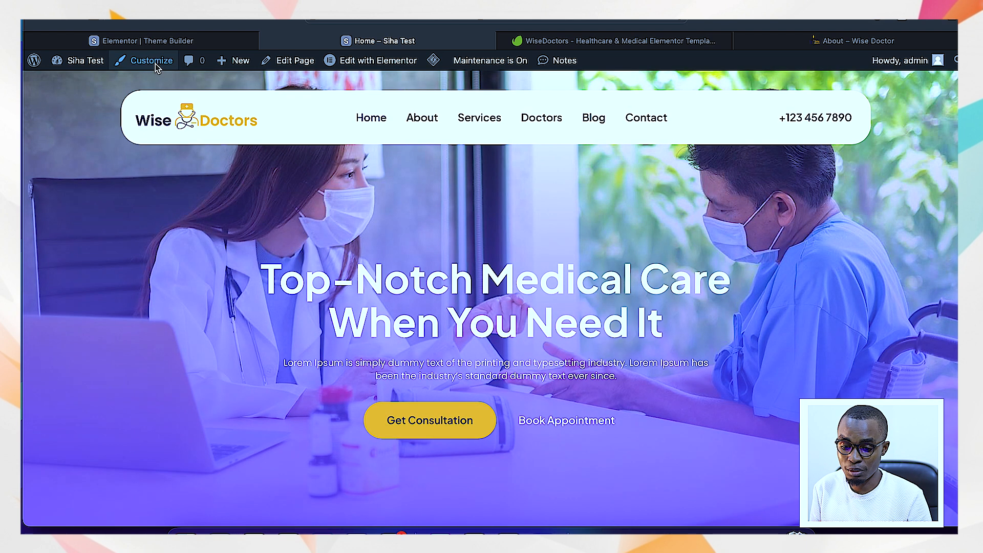
Customize the site's homepage settings to display a static page, with Home as the homepage.
{"action": "left_click", "coordinate": [152, 60]}
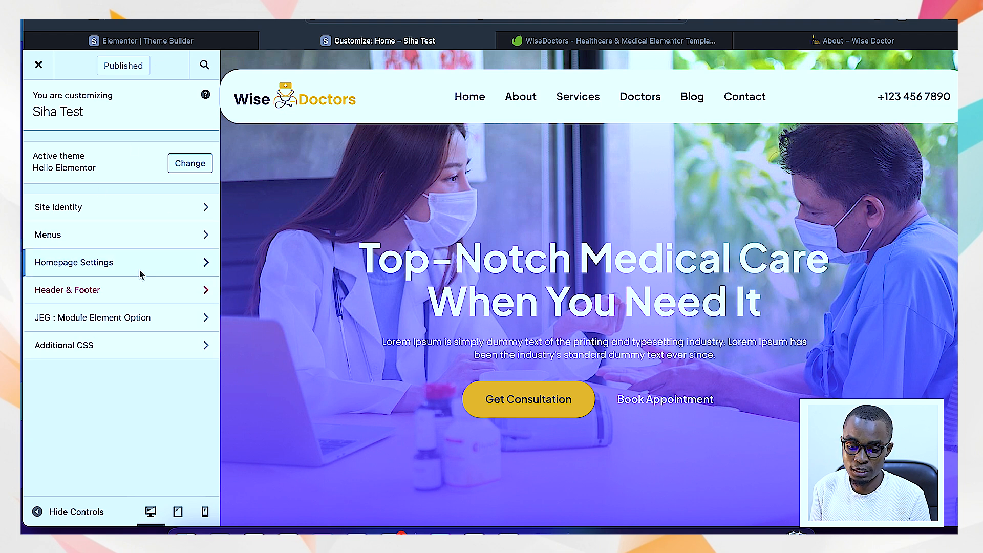
{"action": "left_click", "coordinate": [77, 265]}
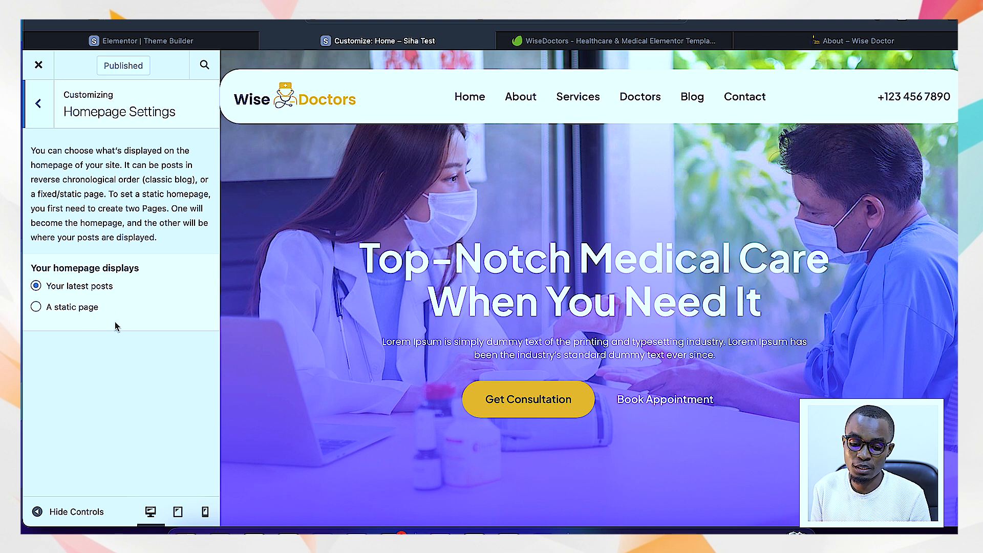
{"action": "left_click", "coordinate": [37, 309]}
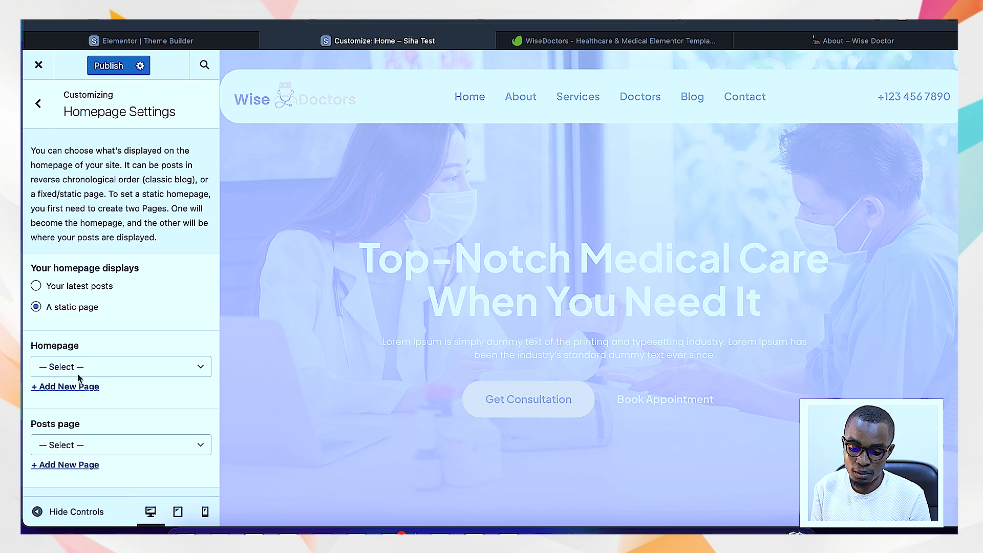
{"action": "left_click", "coordinate": [100, 372]}
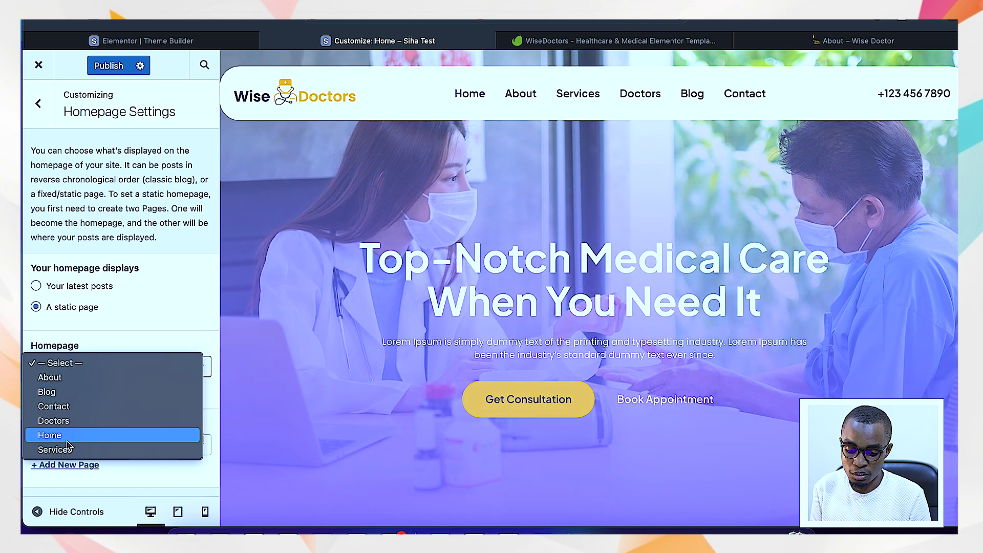
{"action": "left_click", "coordinate": [76, 435]}
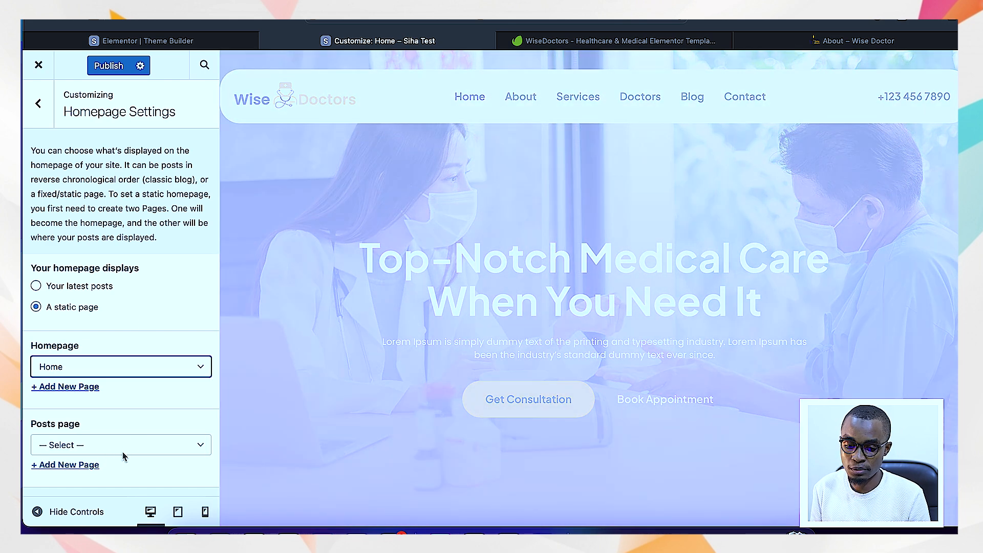
Set Blog as the posts page and publish the homepage settings.
{"action": "left_click", "coordinate": [116, 452]}
{"action": "left_click", "coordinate": [89, 470]}
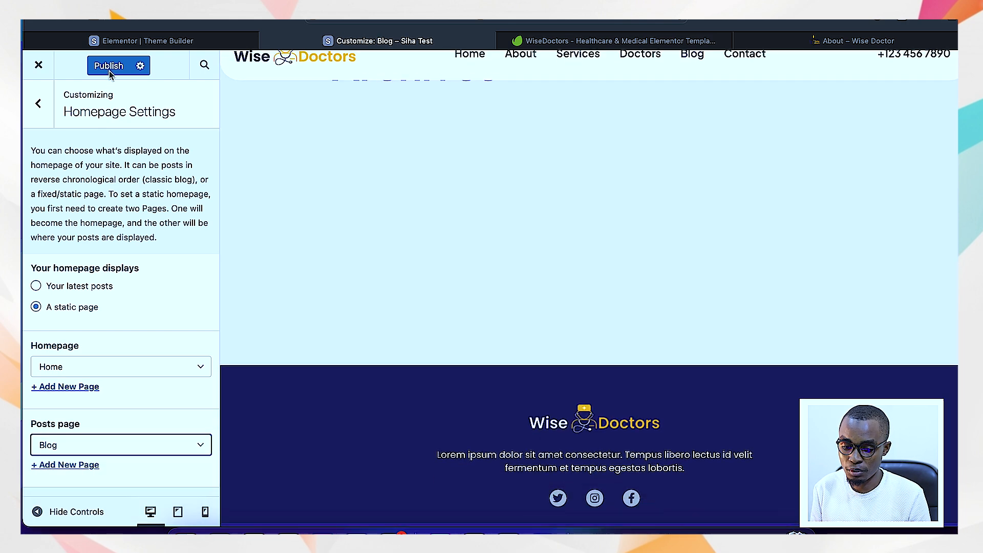
{"action": "left_click", "coordinate": [109, 65]}
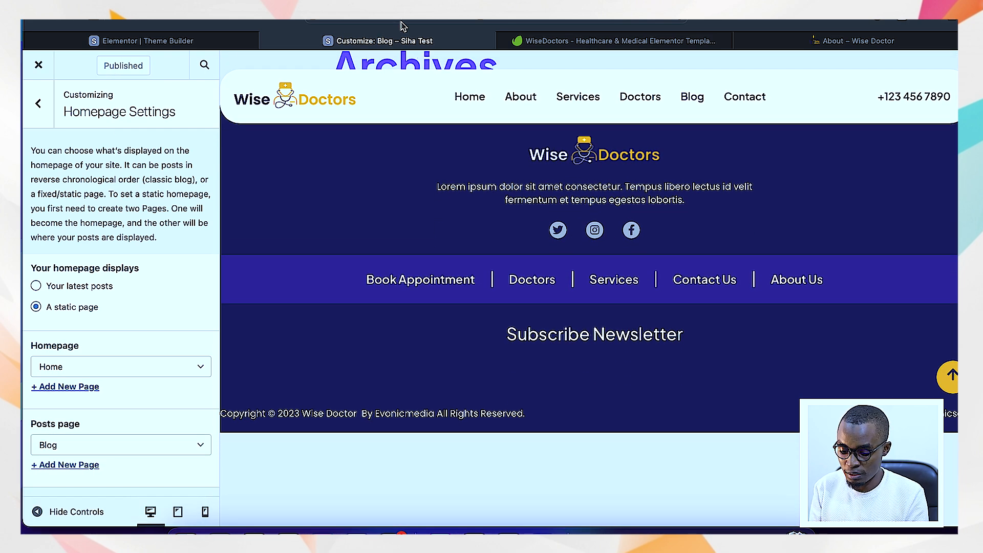
Load the Siha Test site's root address in place of the customizer.
{"action": "left_click", "coordinate": [428, 21]}
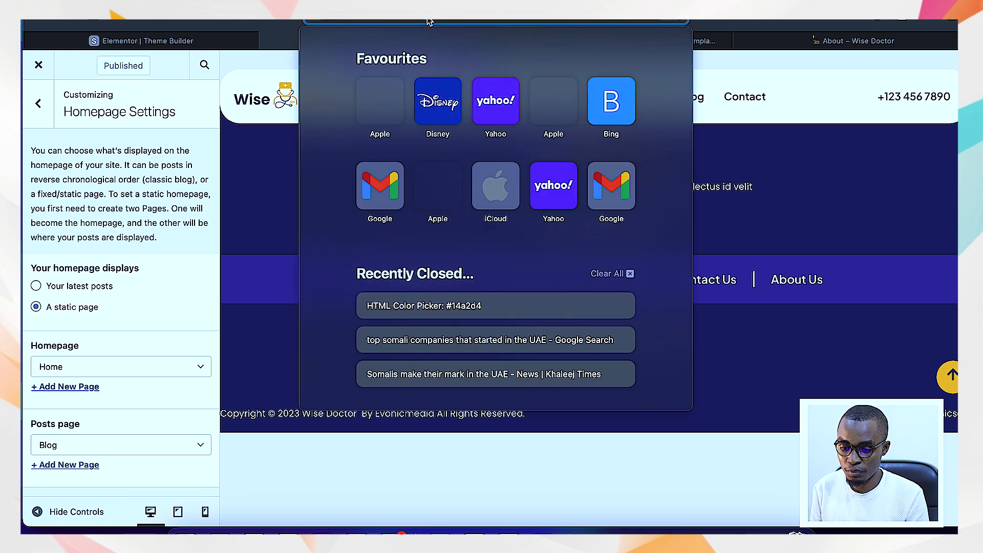
{"action": "type", "text": "sih"}
{"action": "key", "text": "Return"}
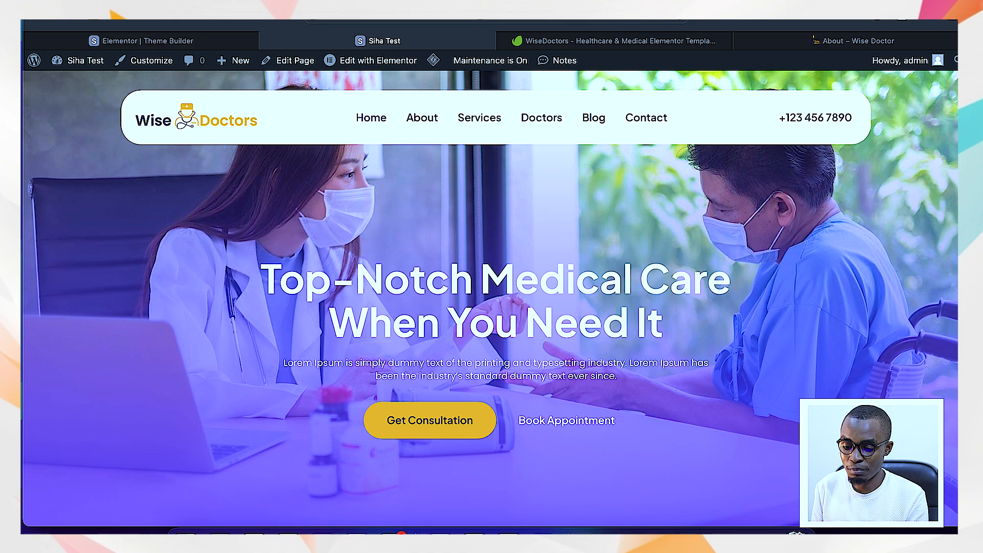
Look through the live homepage's sections from the hero banner down to the footer.
{"action": "scroll", "coordinate": [409, 405], "scroll_direction": "down", "scroll_amount": 10}
{"action": "scroll", "coordinate": [408, 404], "scroll_direction": "up", "scroll_amount": 7}
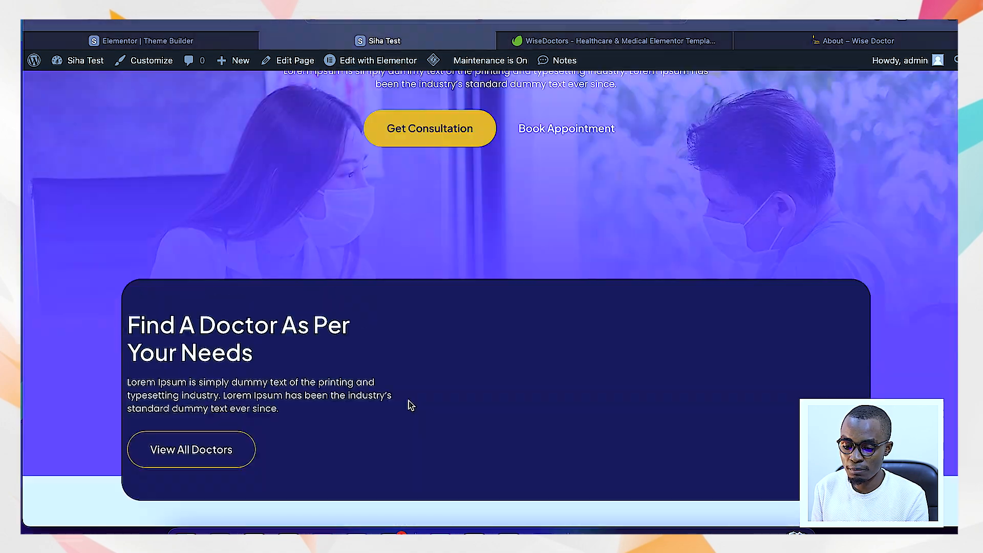
{"action": "scroll", "coordinate": [408, 401], "scroll_direction": "up", "scroll_amount": 2}
{"action": "scroll", "coordinate": [408, 400], "scroll_direction": "down", "scroll_amount": 15}
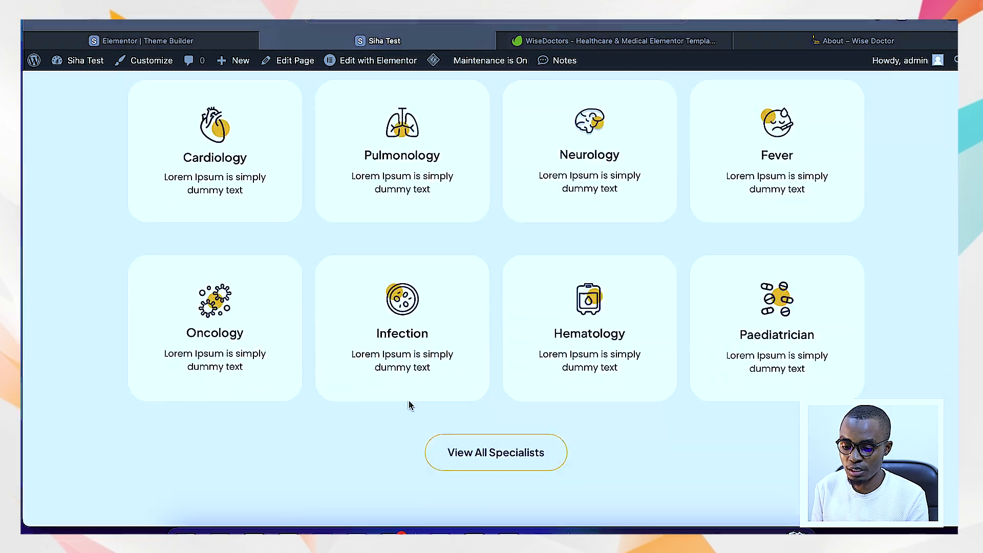
{"action": "scroll", "coordinate": [408, 401], "scroll_direction": "down", "scroll_amount": 2}
{"action": "scroll", "coordinate": [409, 406], "scroll_direction": "down", "scroll_amount": 15}
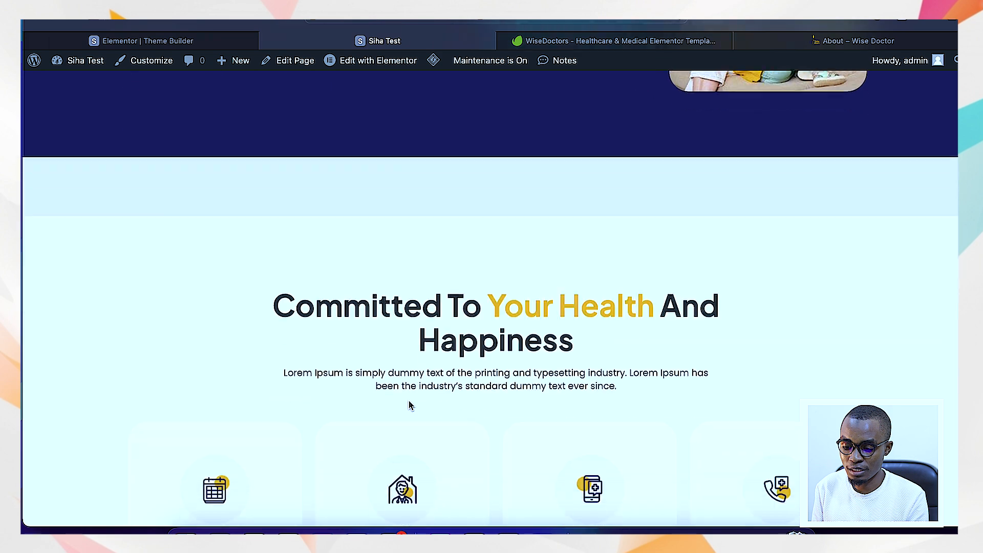
{"action": "scroll", "coordinate": [409, 405], "scroll_direction": "down", "scroll_amount": 15}
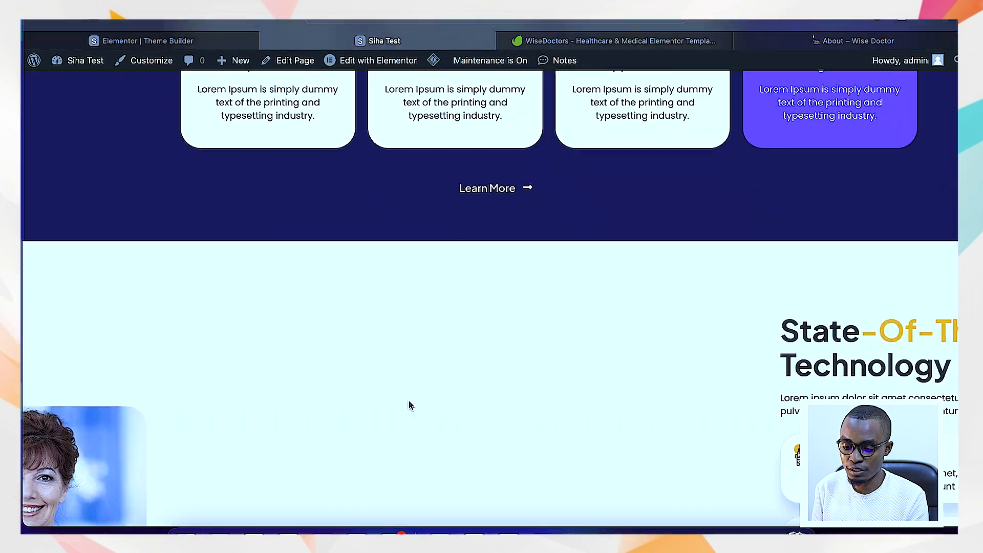
{"action": "scroll", "coordinate": [409, 406], "scroll_direction": "down", "scroll_amount": 12}
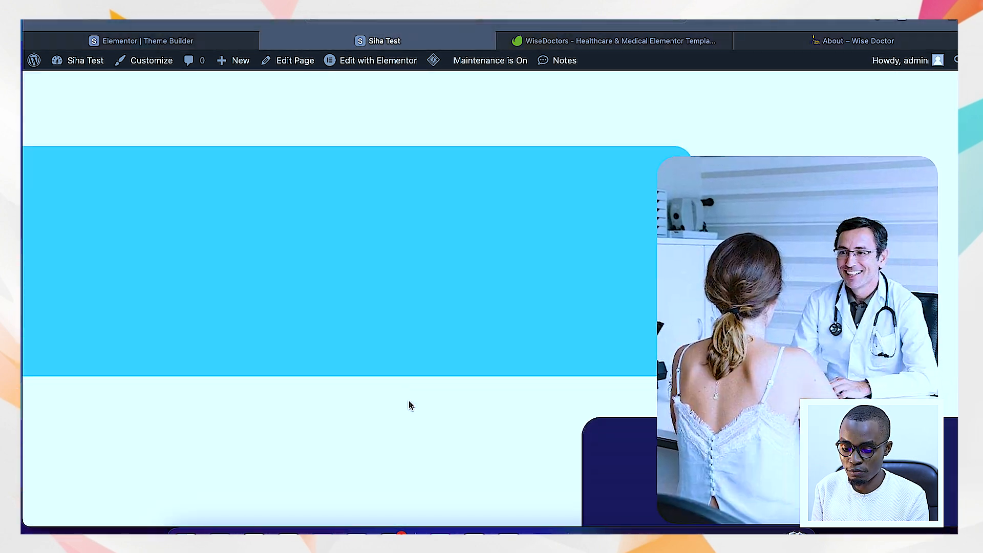
{"action": "scroll", "coordinate": [409, 405], "scroll_direction": "down", "scroll_amount": 15}
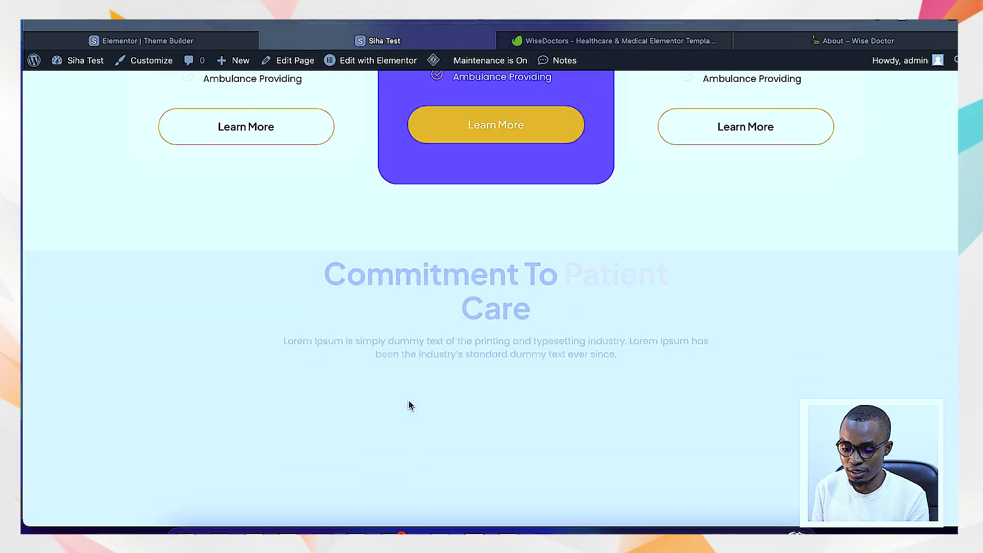
{"action": "scroll", "coordinate": [409, 405], "scroll_direction": "down", "scroll_amount": 10}
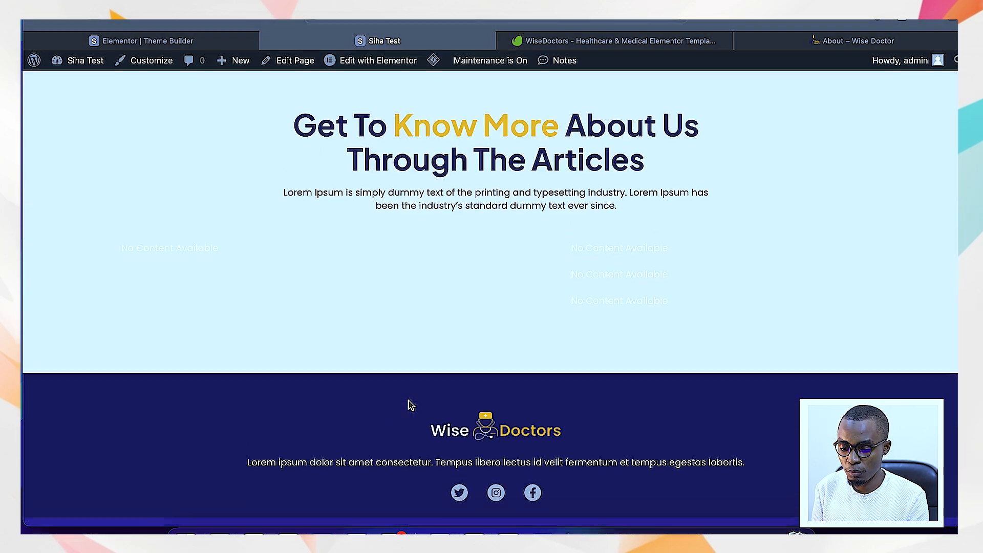
{"action": "scroll", "coordinate": [409, 400], "scroll_direction": "down", "scroll_amount": 3}
{"action": "scroll", "coordinate": [408, 400], "scroll_direction": "up", "scroll_amount": 20}
{"action": "scroll", "coordinate": [408, 400], "scroll_direction": "up", "scroll_amount": 10}
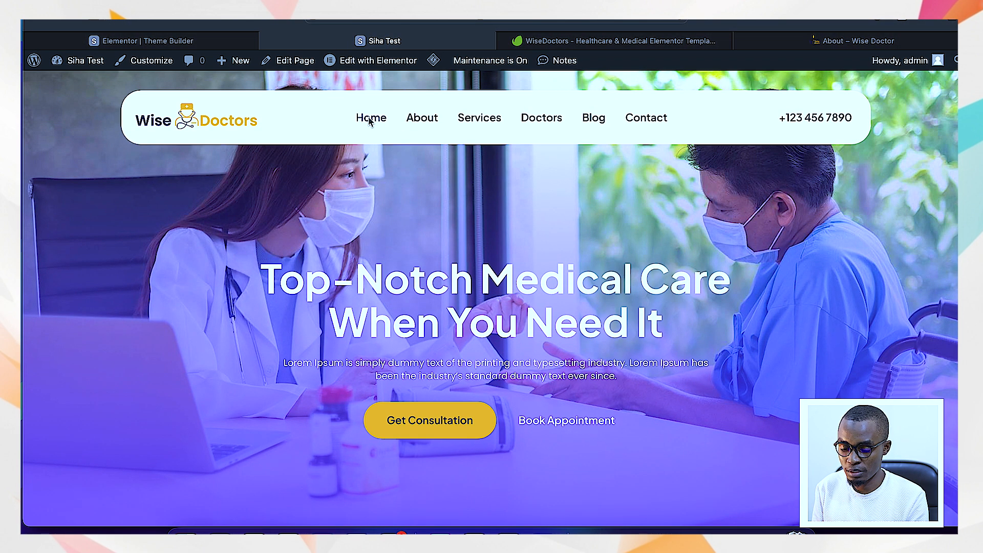
Test the header navigation by opening the About page and returning to Home.
{"action": "left_click", "coordinate": [419, 119]}
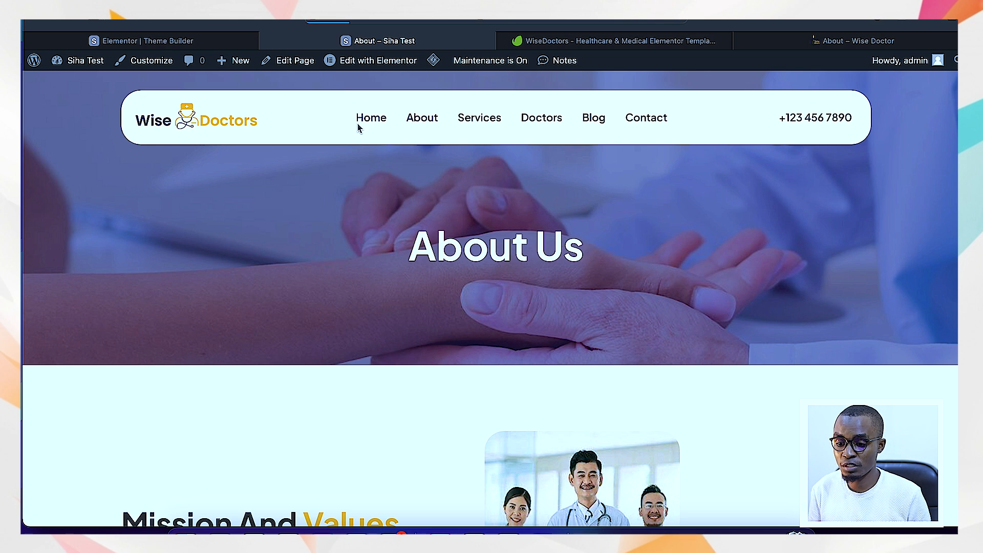
{"action": "left_click", "coordinate": [359, 126]}
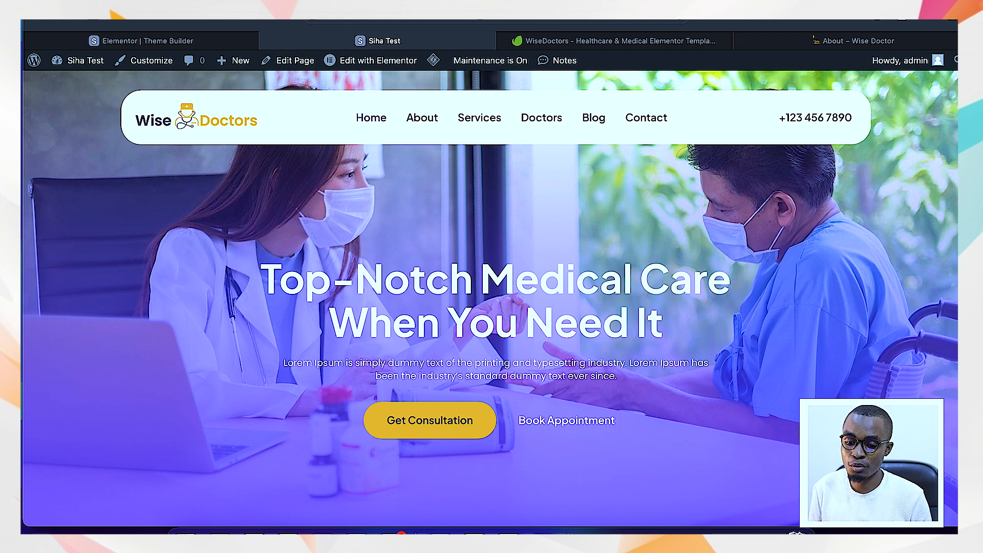
Open the Wise Doctor demo's homepage for comparison, and examine the Find A Doctor section on the Siha Test homepage.
{"action": "left_click", "coordinate": [820, 41]}
{"action": "left_click", "coordinate": [229, 109]}
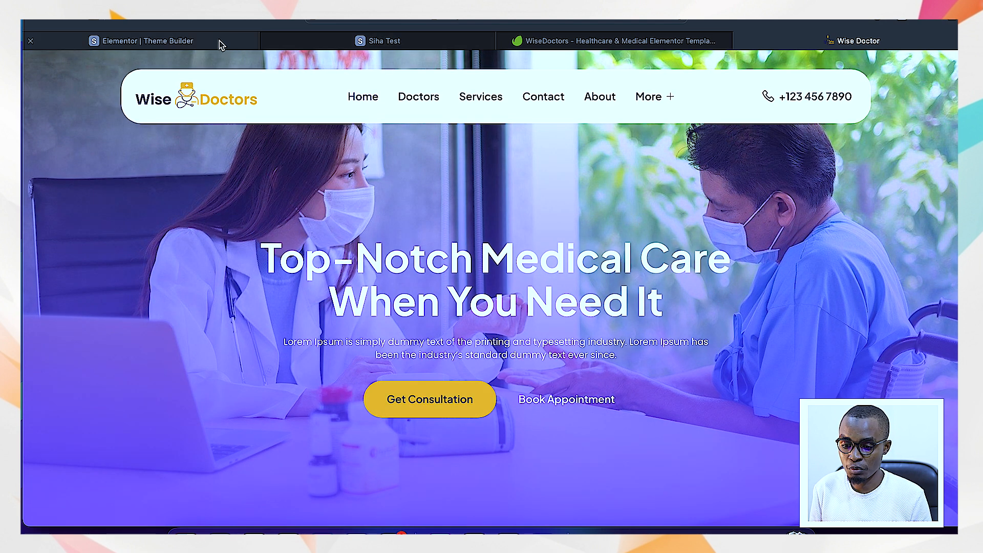
{"action": "left_click", "coordinate": [413, 46]}
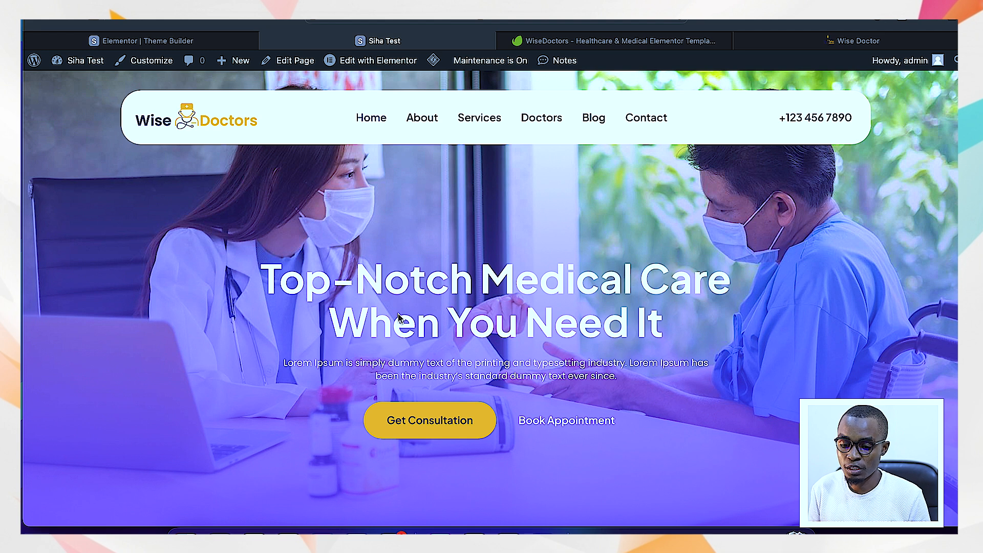
{"action": "scroll", "coordinate": [341, 354], "scroll_direction": "down", "scroll_amount": 6}
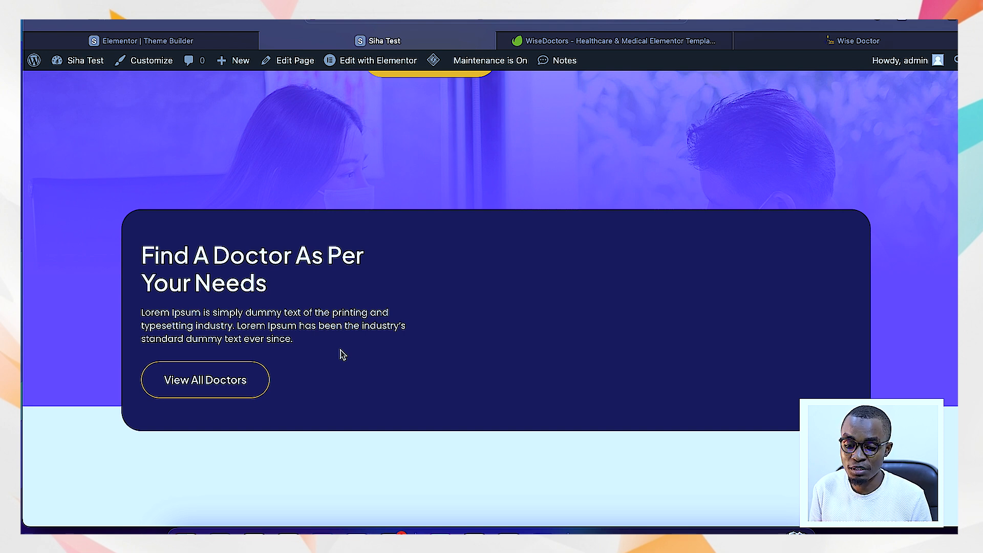
{"action": "scroll", "coordinate": [317, 333], "scroll_direction": "down", "scroll_amount": 2}
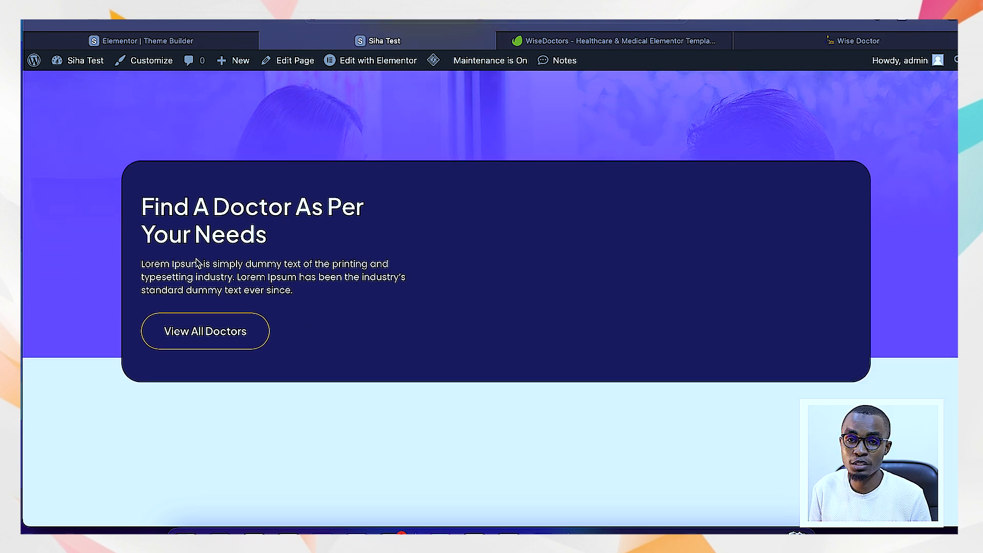